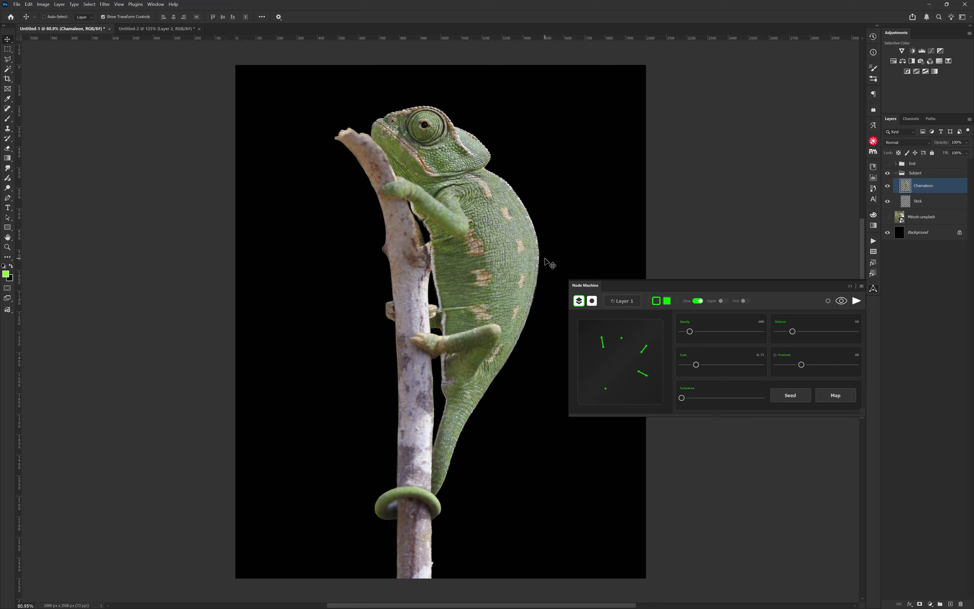
Load the Chamaleon layer into Node Machine, generate a glow preview, and hide the original chameleon layer.
{"action": "left_click", "coordinate": [623, 305]}
{"action": "left_click", "coordinate": [841, 302]}
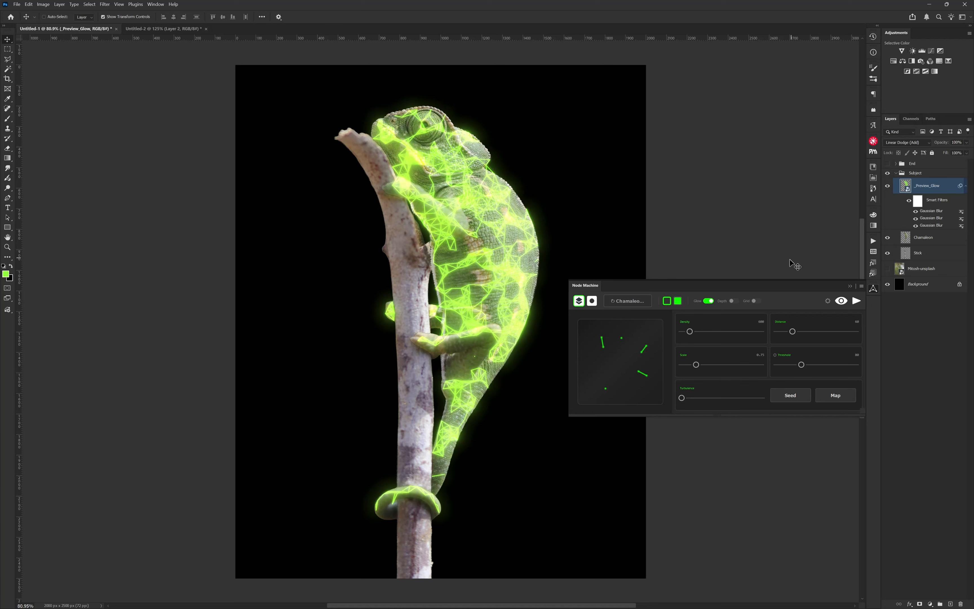
{"action": "left_click", "coordinate": [888, 239]}
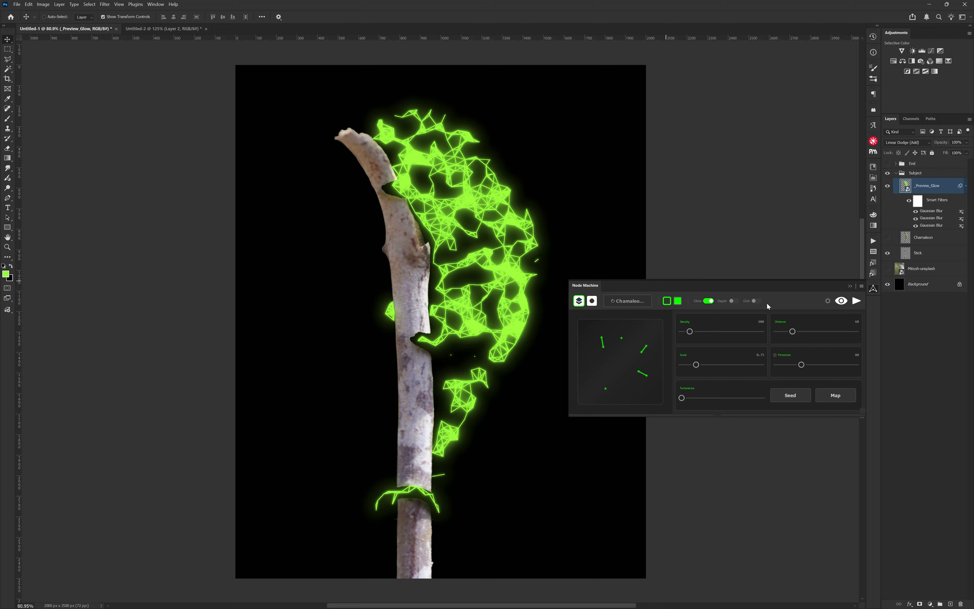
Turn on the two remaining node pattern toggles, raise the node density and reduce the distance to its minimum.
{"action": "left_click", "coordinate": [753, 302]}
{"action": "left_click", "coordinate": [733, 302]}
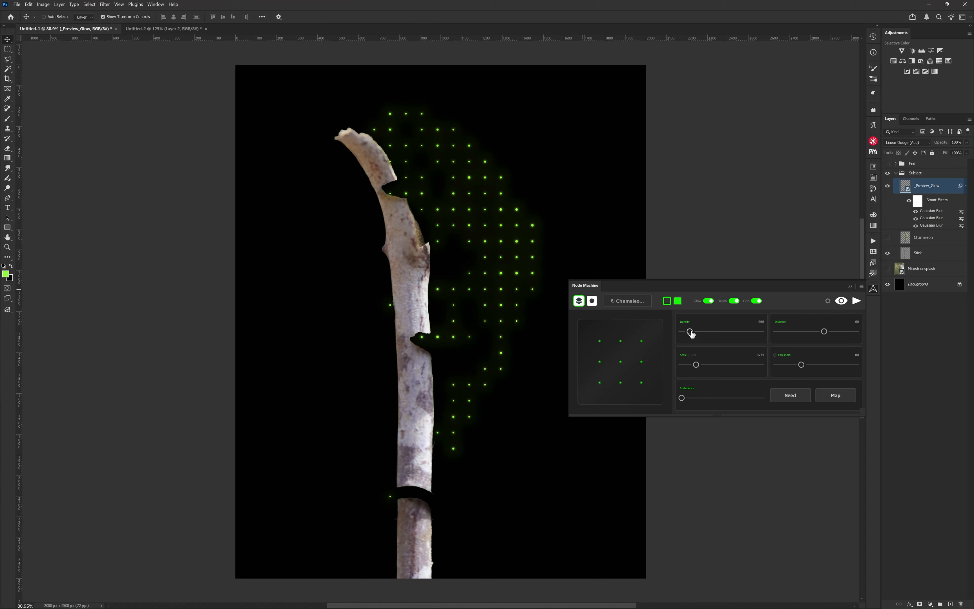
{"action": "left_click_drag", "start_coordinate": [690, 331], "coordinate": [734, 331]}
{"action": "left_click_drag", "start_coordinate": [825, 331], "coordinate": [777, 331]}
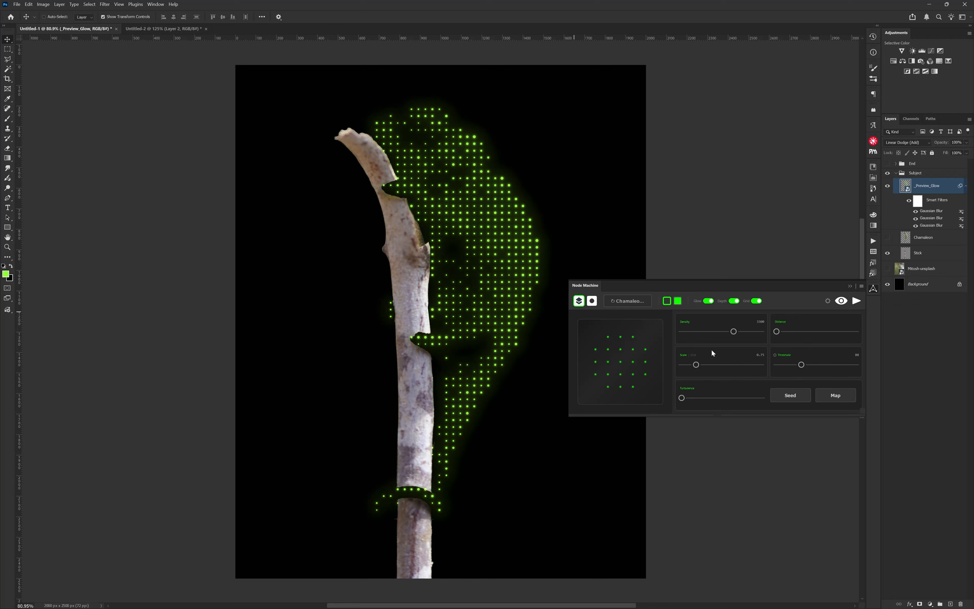
Lower the node size to its minimum and raise the threshold slider to 100.
{"action": "left_click", "coordinate": [691, 357]}
{"action": "left_click_drag", "start_coordinate": [715, 366], "coordinate": [693, 365]}
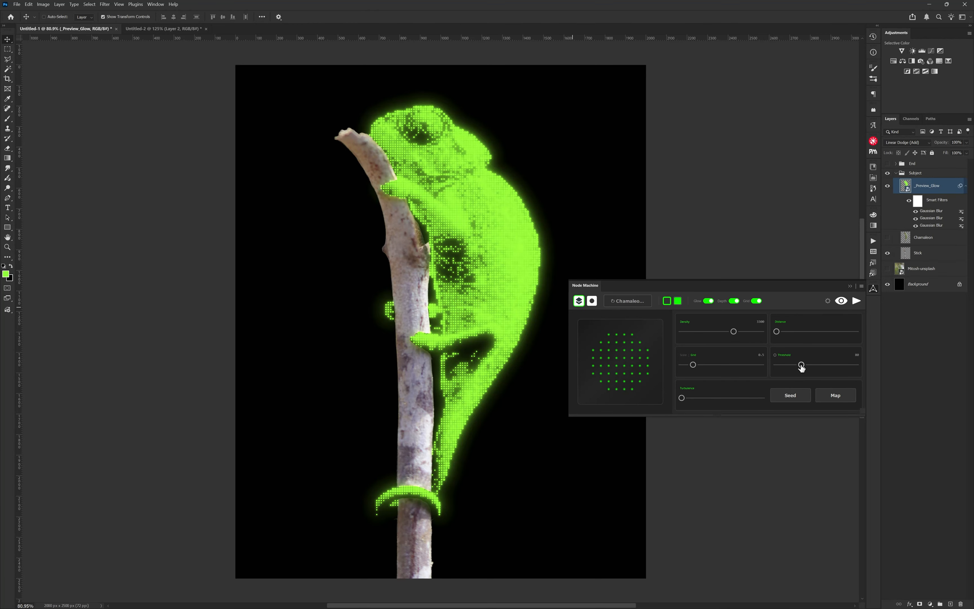
{"action": "left_click_drag", "start_coordinate": [802, 364], "coordinate": [808, 365]}
{"action": "left_click_drag", "start_coordinate": [693, 364], "coordinate": [682, 365]}
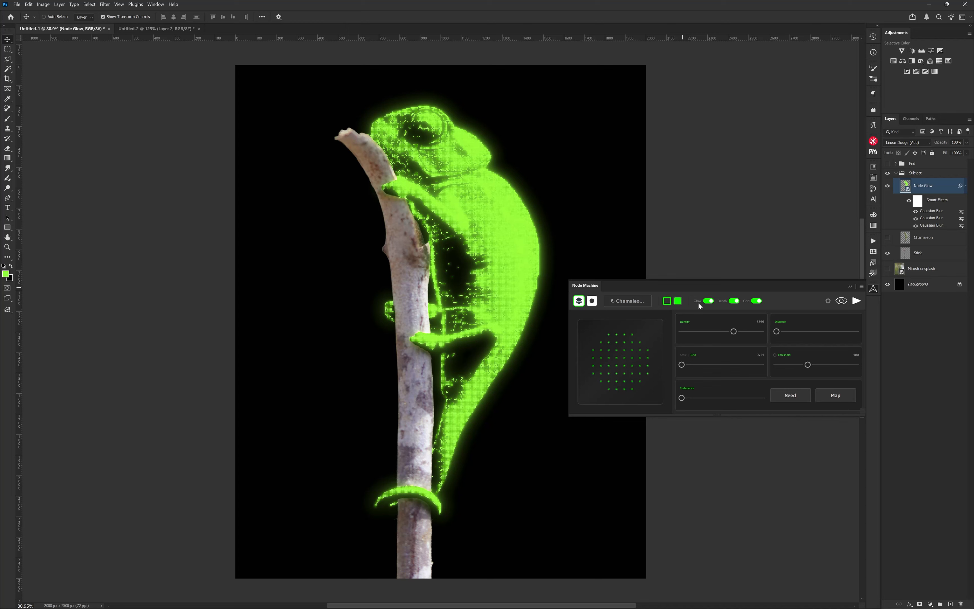
Set both Node Machine colors to white, ffffff.
{"action": "left_click", "coordinate": [668, 301]}
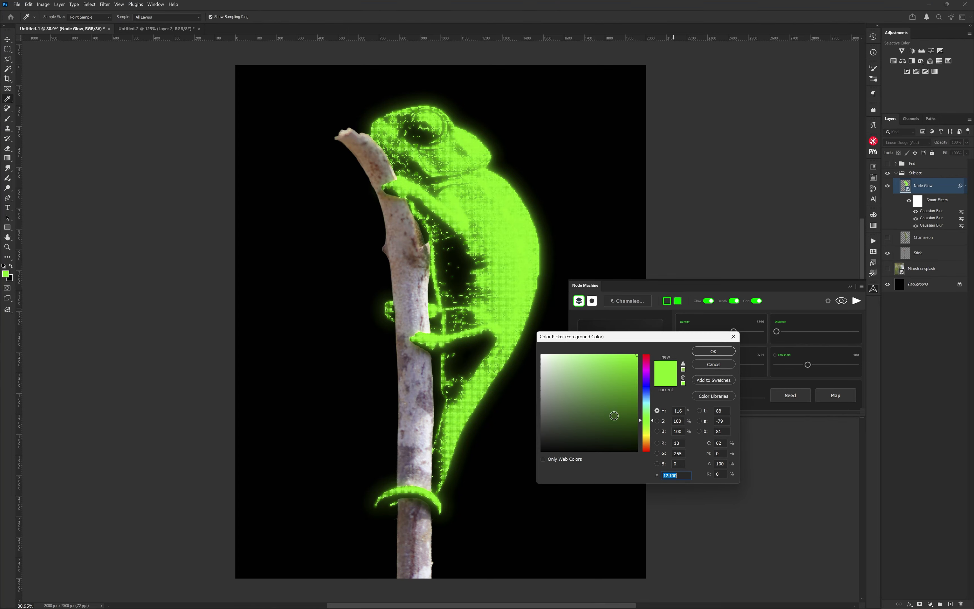
{"action": "type", "text": "ffffff"}
{"action": "left_click", "coordinate": [724, 354]}
{"action": "left_click", "coordinate": [678, 302]}
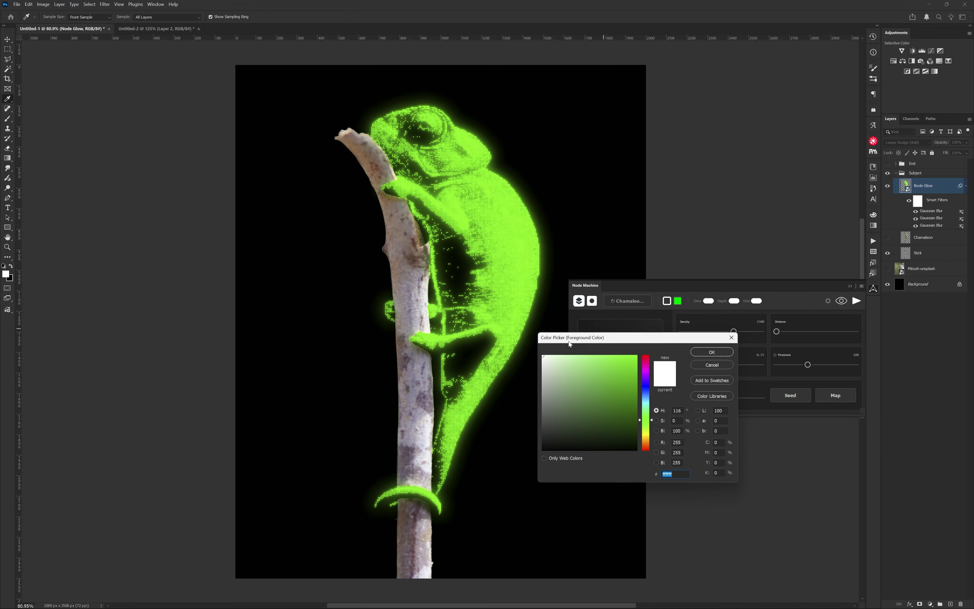
{"action": "left_click", "coordinate": [714, 352]}
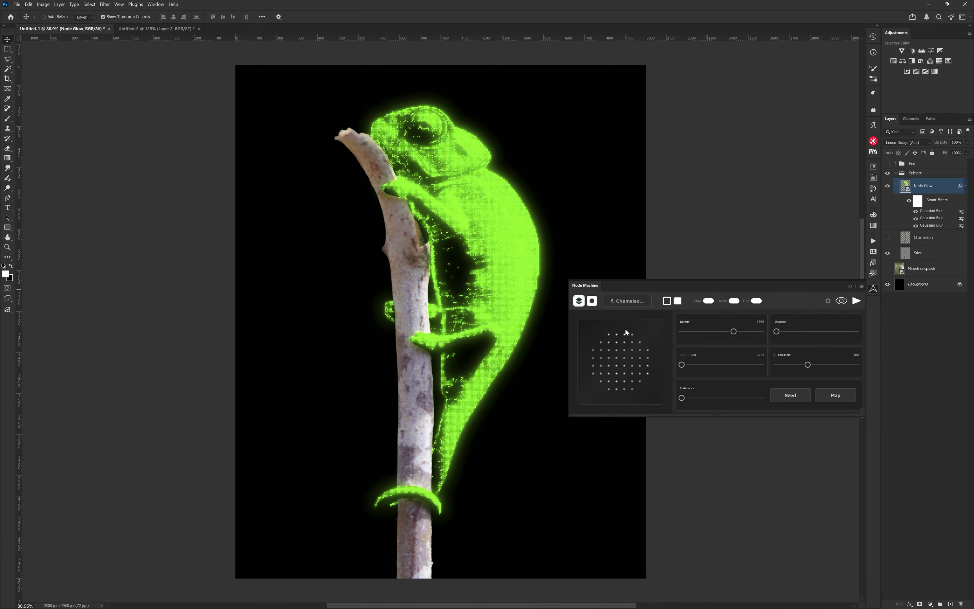
Switch Node Machine to its selection-based mode and pick the Elliptical Marquee tool.
{"action": "left_click", "coordinate": [591, 301]}
{"action": "left_click", "coordinate": [592, 302]}
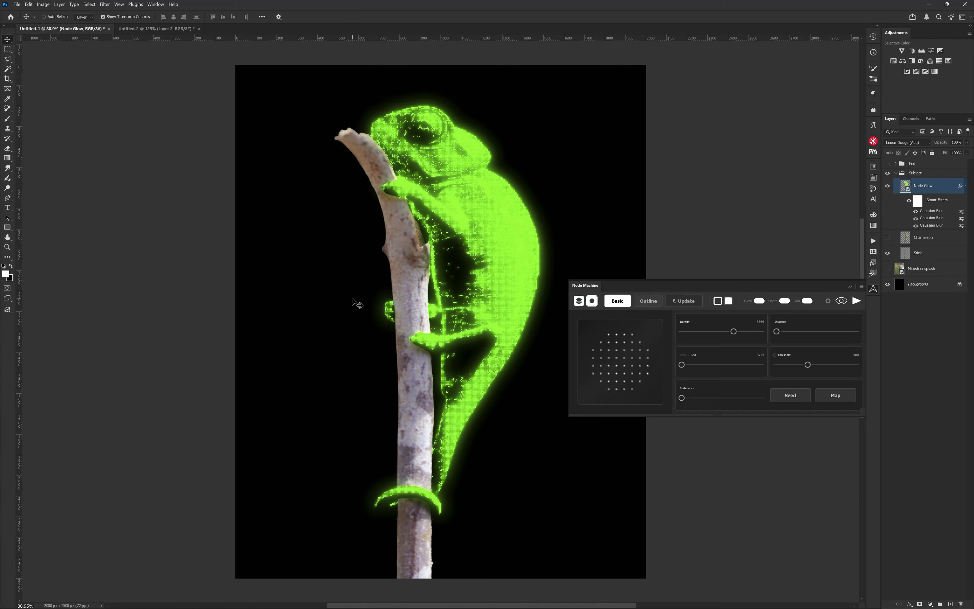
{"action": "right_click", "coordinate": [9, 52]}
{"action": "left_click", "coordinate": [38, 58]}
Show and select the Chamaleon layer, then draw an elliptical selection around the chameleon's eye.
{"action": "left_click", "coordinate": [888, 237]}
{"action": "left_click", "coordinate": [924, 237]}
{"action": "left_click_drag", "start_coordinate": [408, 109], "coordinate": [442, 144]}
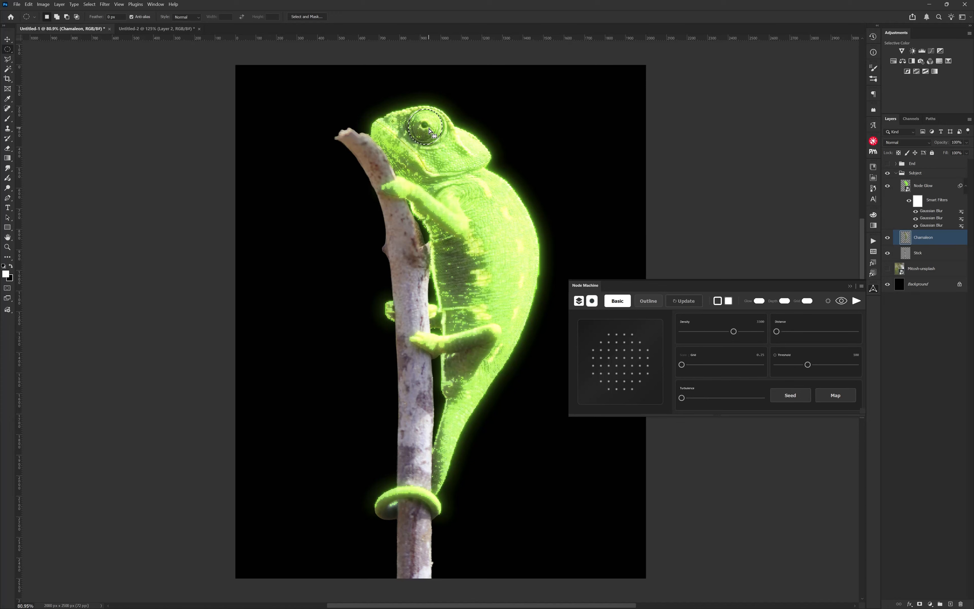
Preview the white glow inside the eye selection, lower the density and adjust the node size, then render it.
{"action": "left_click", "coordinate": [842, 300]}
{"action": "left_click", "coordinate": [684, 331]}
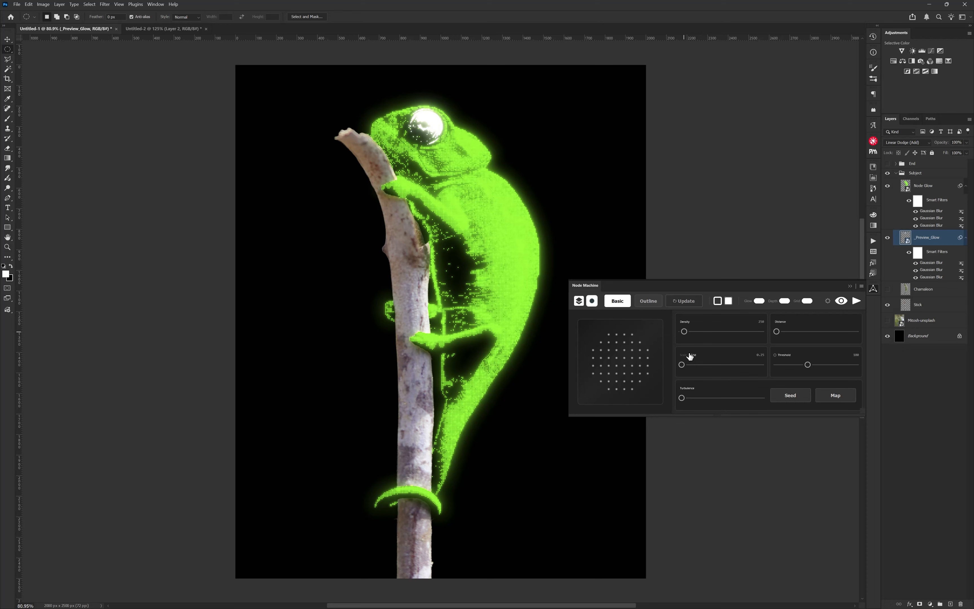
{"action": "left_click", "coordinate": [693, 365]}
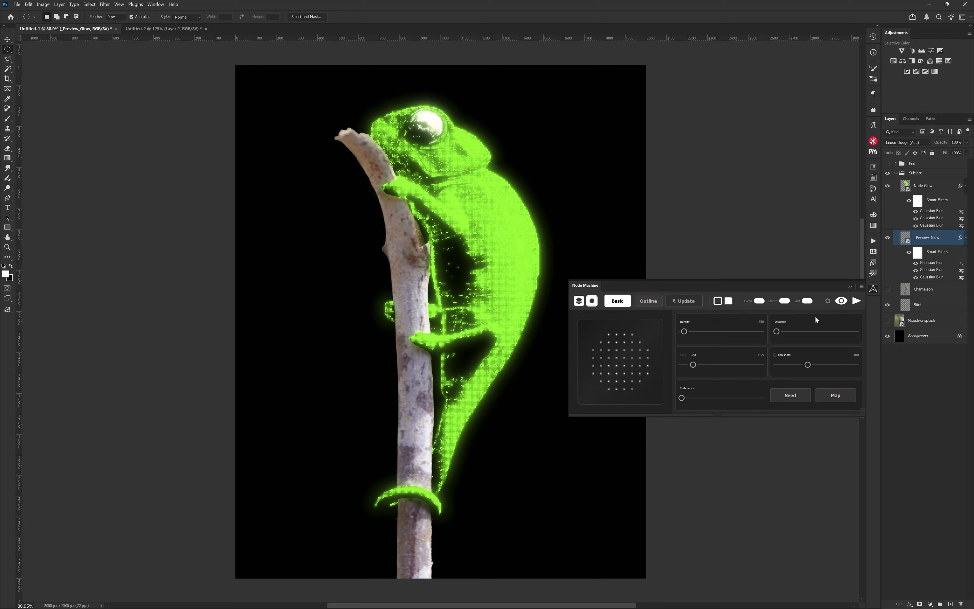
{"action": "left_click", "coordinate": [856, 301]}
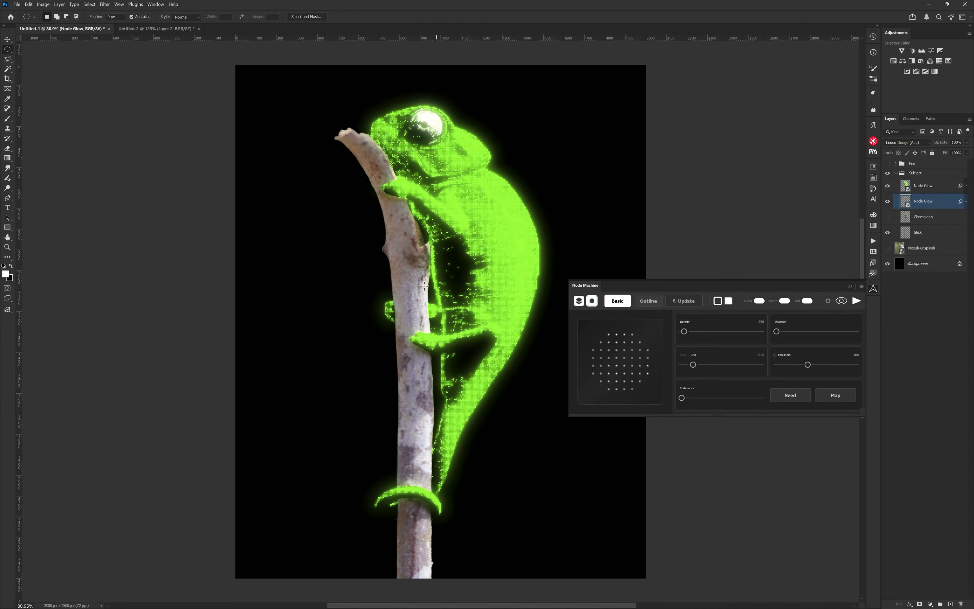
Select the Stick layer and set the node color to orange ffae00.
{"action": "left_click", "coordinate": [930, 234]}
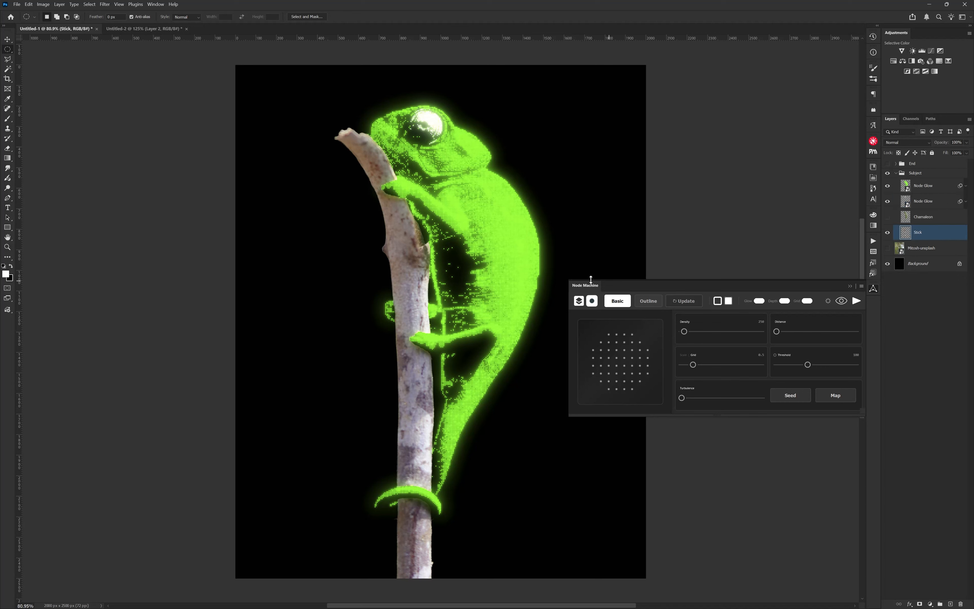
{"action": "left_click", "coordinate": [718, 302]}
{"action": "left_click", "coordinate": [645, 437]}
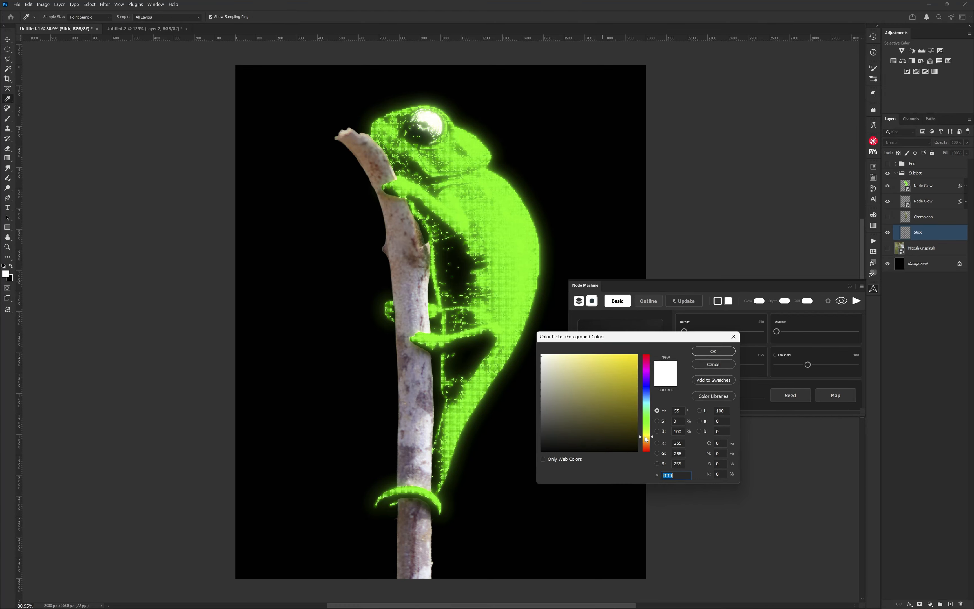
{"action": "type", "text": "ffae00"}
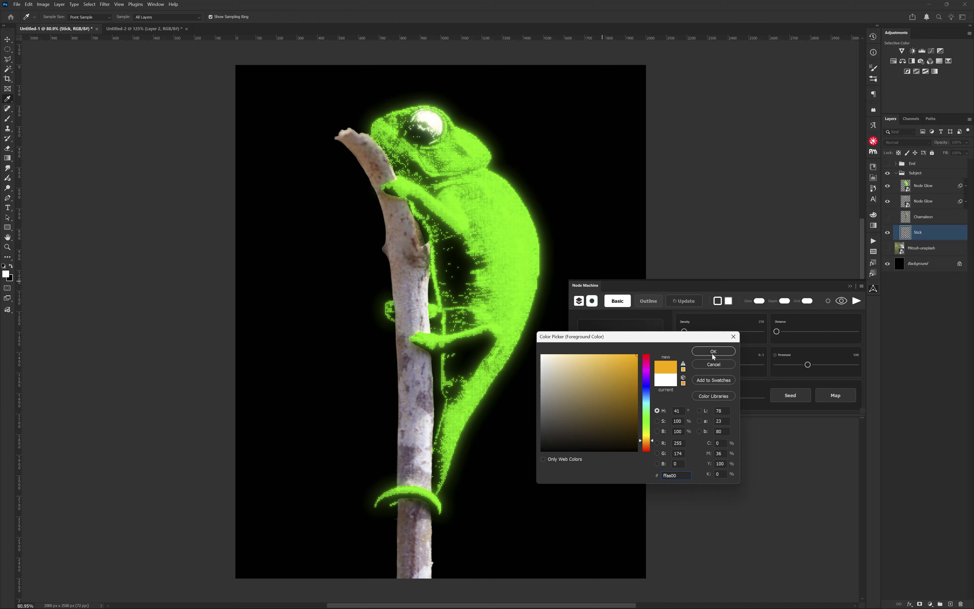
{"action": "left_click", "coordinate": [713, 352]}
{"action": "left_click", "coordinate": [717, 301]}
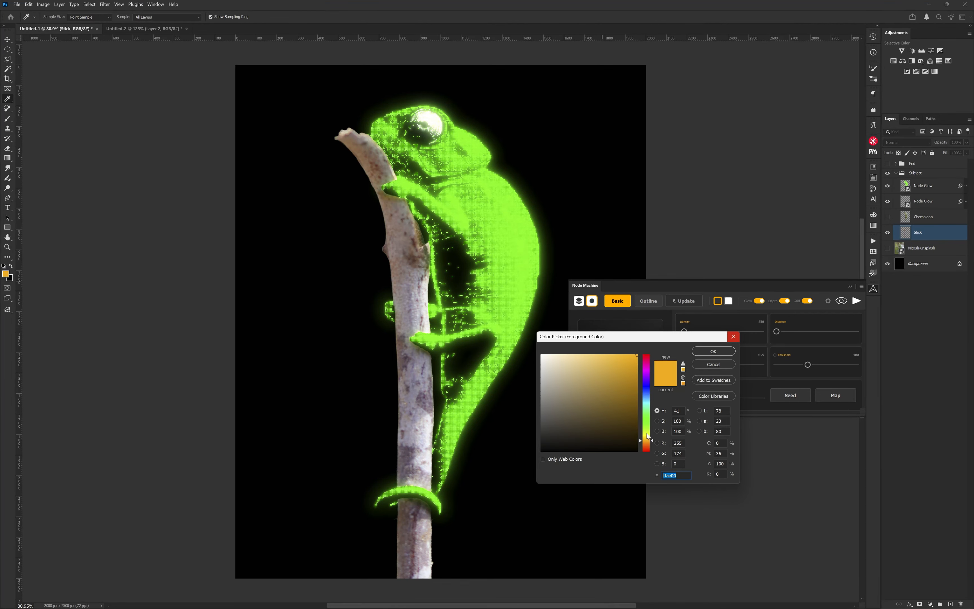
{"action": "left_click_drag", "start_coordinate": [613, 374], "coordinate": [536, 336]}
{"action": "left_click", "coordinate": [713, 351]}
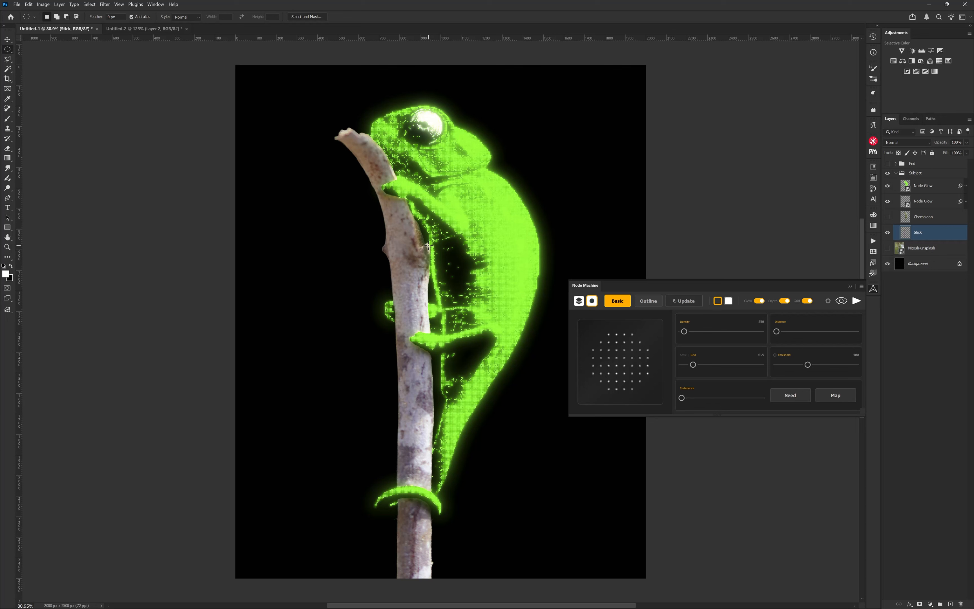
Switch back to layer mode, load the Stick layer as the node source and preview its glow.
{"action": "left_click", "coordinate": [580, 301]}
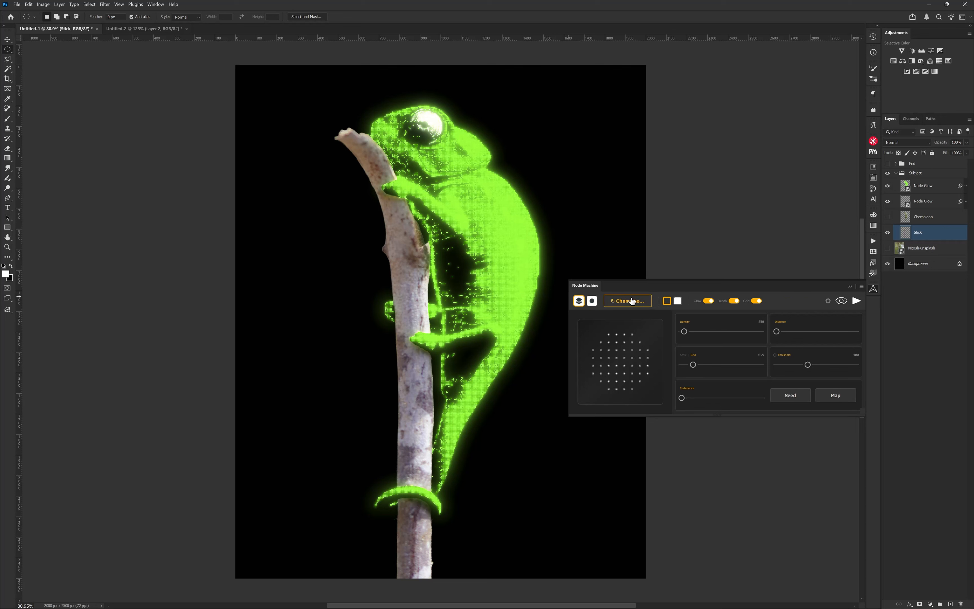
{"action": "left_click", "coordinate": [630, 301]}
{"action": "left_click", "coordinate": [842, 301]}
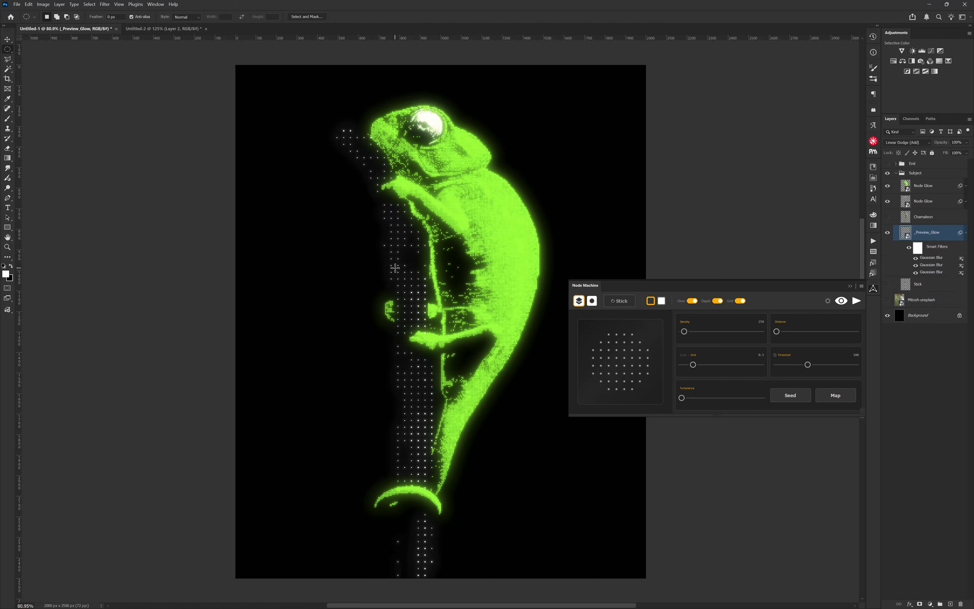
Change the stick pattern toggles, raise the distance and node size, and refresh the stick glow.
{"action": "left_click", "coordinate": [741, 301]}
{"action": "left_click", "coordinate": [718, 301]}
{"action": "left_click_drag", "start_coordinate": [777, 331], "coordinate": [800, 331]}
{"action": "left_click_drag", "start_coordinate": [689, 365], "coordinate": [696, 365]}
{"action": "left_click", "coordinate": [842, 301]}
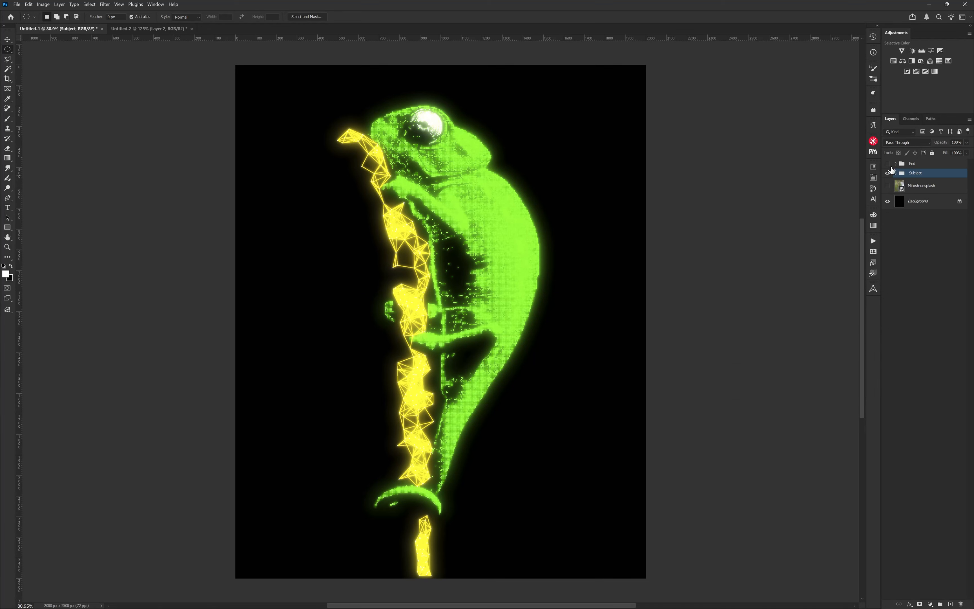
Toggle the End and Subject groups' visibility to compare the finished result with the current one.
{"action": "left_click_drag", "start_coordinate": [887, 168], "coordinate": [888, 163]}
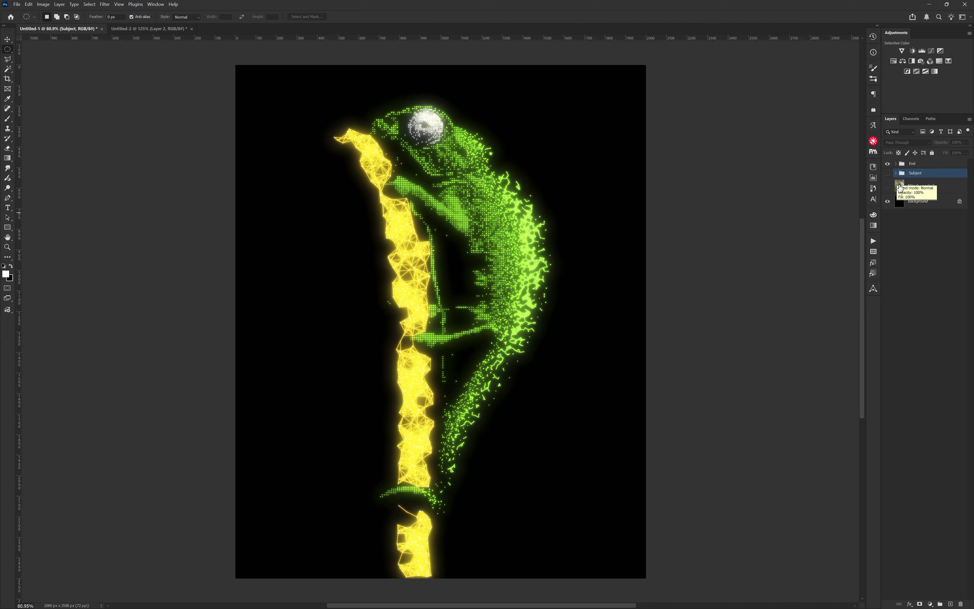
{"action": "left_click", "coordinate": [888, 173]}
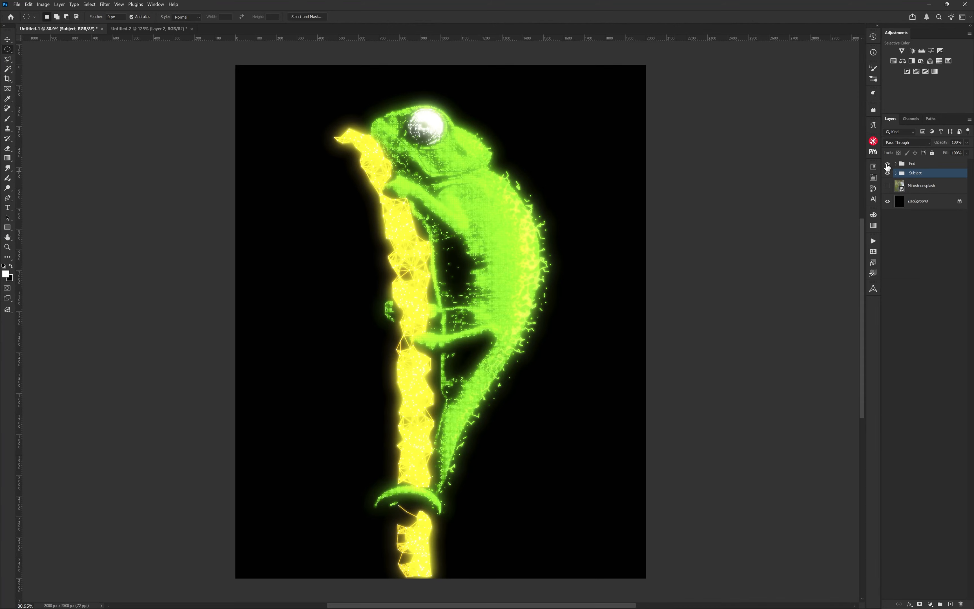
{"action": "left_click", "coordinate": [887, 164]}
Expand the Subject group, hide the top Node Glow layer, and show and select the Chamaleon layer.
{"action": "left_click", "coordinate": [896, 173]}
{"action": "left_click", "coordinate": [922, 188]}
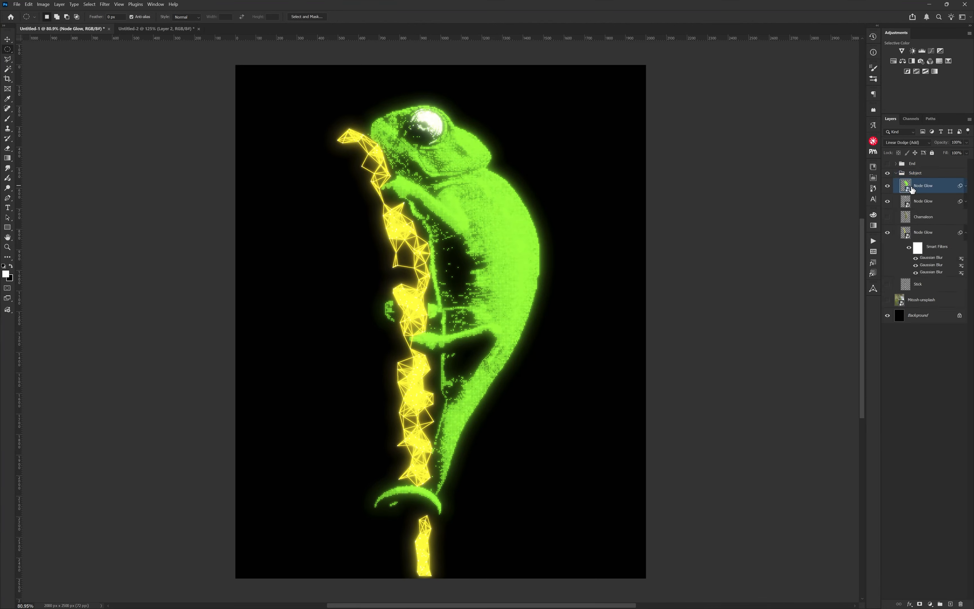
{"action": "left_click", "coordinate": [888, 186]}
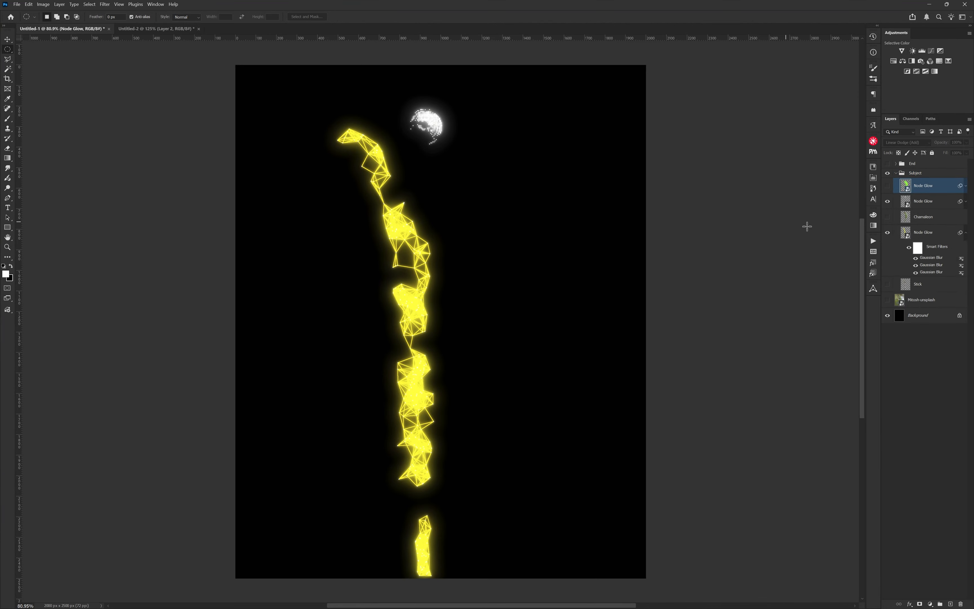
{"action": "left_click", "coordinate": [928, 218]}
{"action": "left_click", "coordinate": [888, 217]}
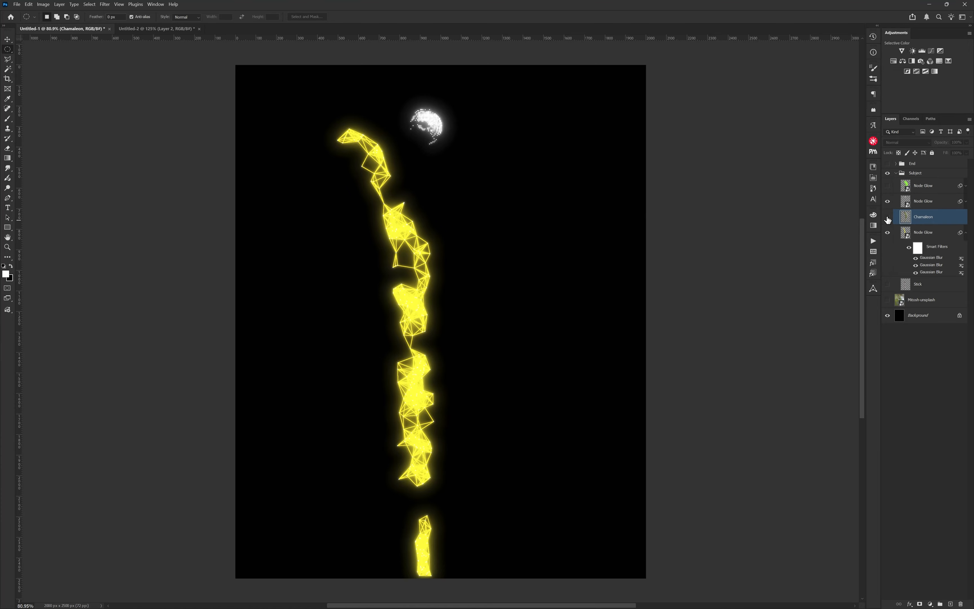
Reopen Node Machine and set the node color to green.
{"action": "left_click", "coordinate": [873, 288]}
{"action": "left_click", "coordinate": [651, 301]}
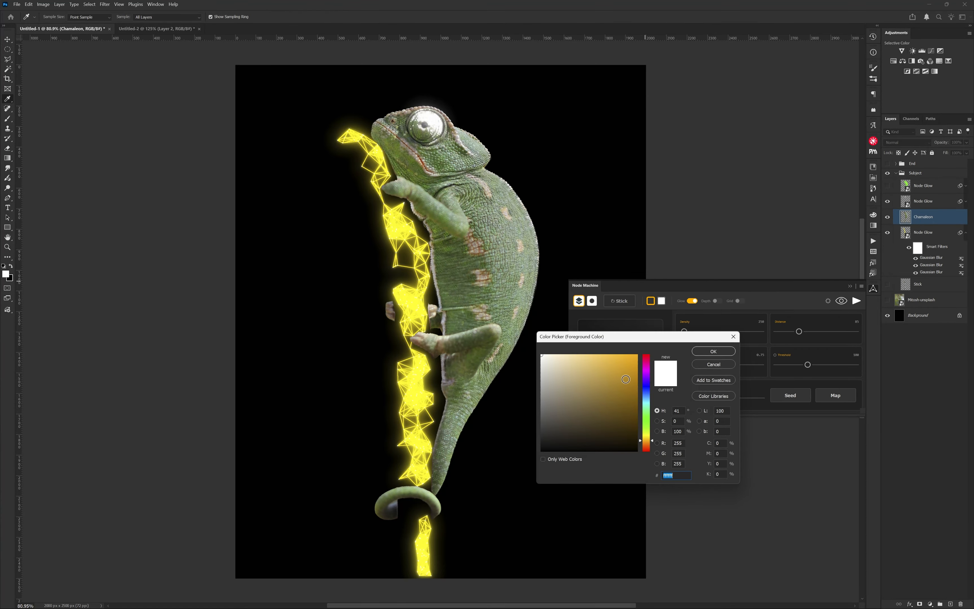
{"action": "left_click", "coordinate": [650, 412]}
{"action": "left_click_drag", "start_coordinate": [650, 412], "coordinate": [650, 419]}
{"action": "left_click", "coordinate": [714, 352]}
Load the Chamaleon layer, reduce the distance to minimum, preview, and turn on the remaining pattern toggles.
{"action": "left_click", "coordinate": [620, 301]}
{"action": "left_click_drag", "start_coordinate": [799, 332], "coordinate": [777, 331]}
{"action": "left_click", "coordinate": [842, 301]}
{"action": "left_click", "coordinate": [734, 302]}
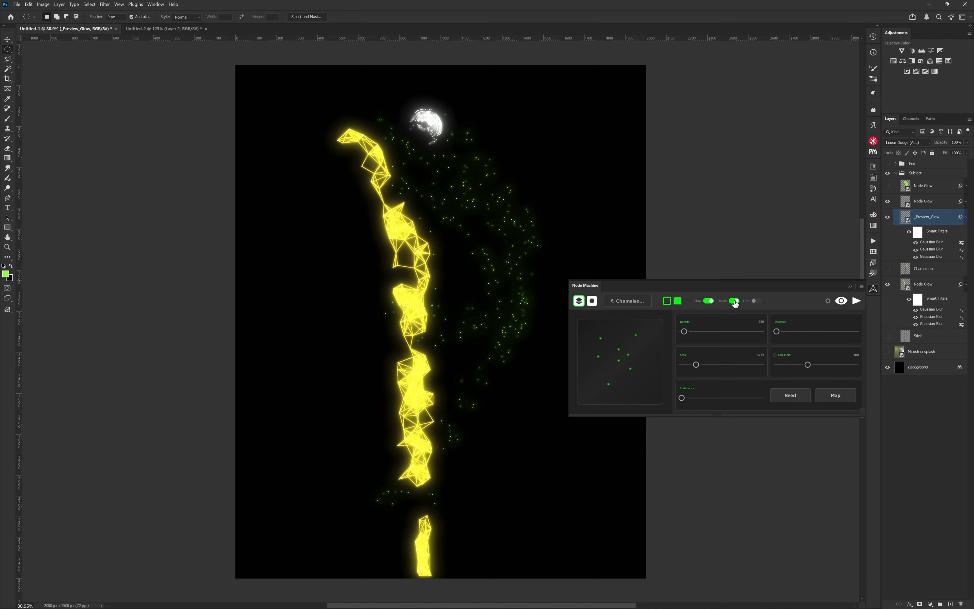
{"action": "left_click", "coordinate": [755, 302]}
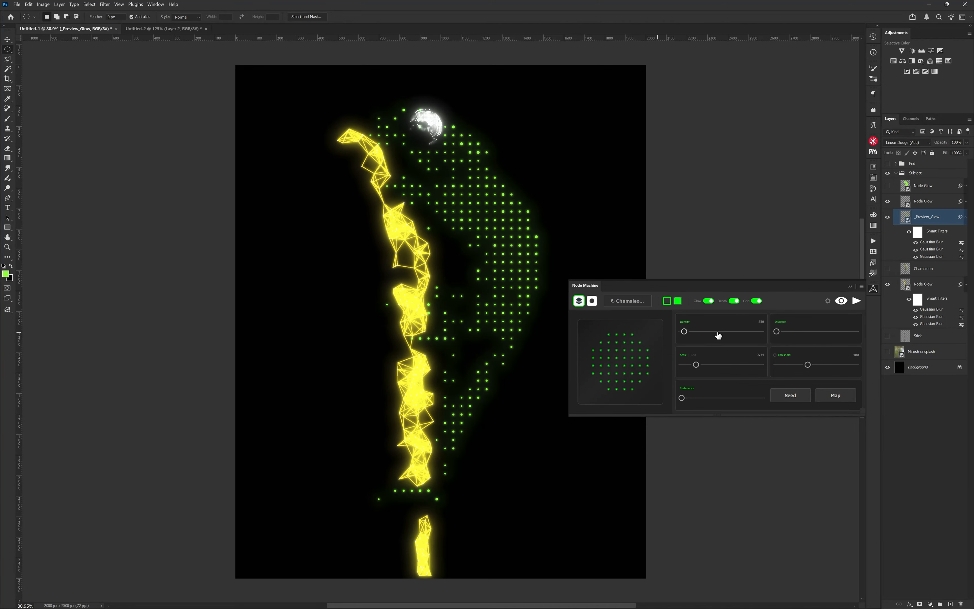
Raise the density and create a turbulence map layer.
{"action": "left_click_drag", "start_coordinate": [684, 331], "coordinate": [730, 332]}
{"action": "left_click", "coordinate": [693, 355]}
{"action": "left_click", "coordinate": [836, 396]}
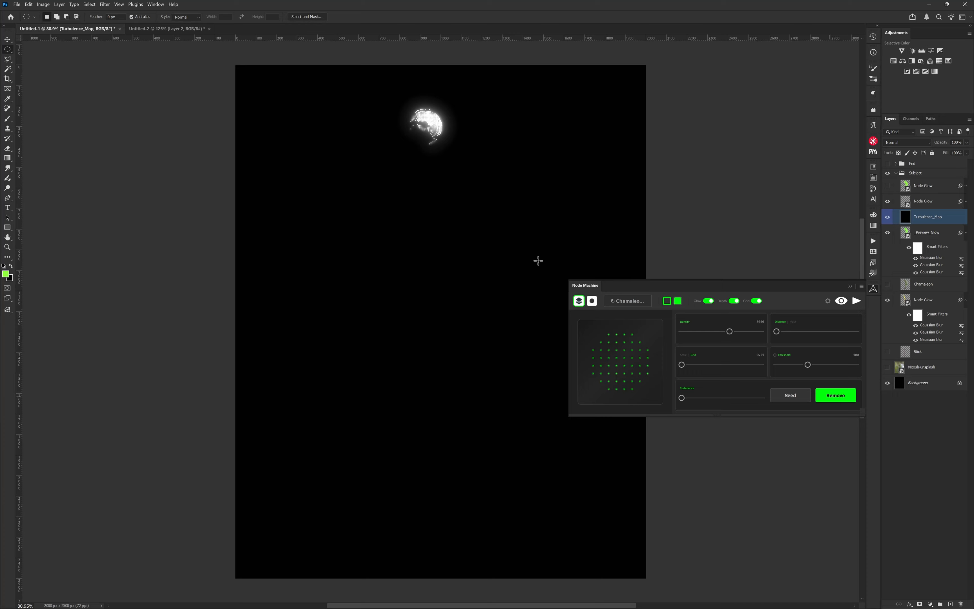
Move the turbulence map layer below the preview glow and paint a white brush stroke along the chameleon's back on it.
{"action": "left_click_drag", "start_coordinate": [923, 220], "coordinate": [883, 287]}
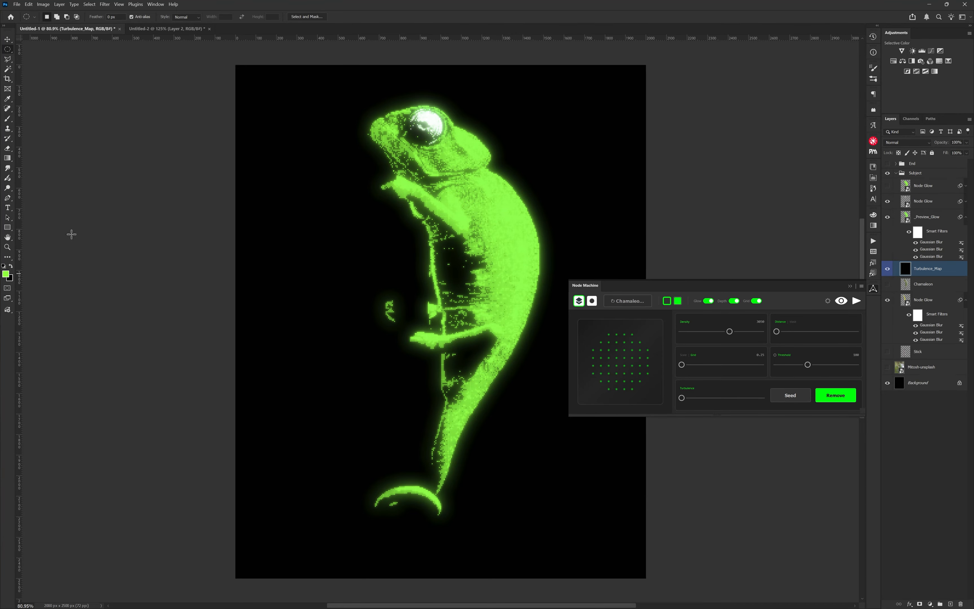
{"action": "left_click", "coordinate": [11, 265]}
{"action": "left_click", "coordinate": [3, 267]}
{"action": "key", "text": "b"}
{"action": "key", "text": "x"}
{"action": "mouse_move", "coordinate": [461, 467]}
{"action": "left_mouse_down"}
{"action": "mouse_move", "coordinate": [518, 374]}
{"action": "mouse_move", "coordinate": [557, 265]}
{"action": "mouse_move", "coordinate": [486, 122]}
{"action": "left_mouse_up"}
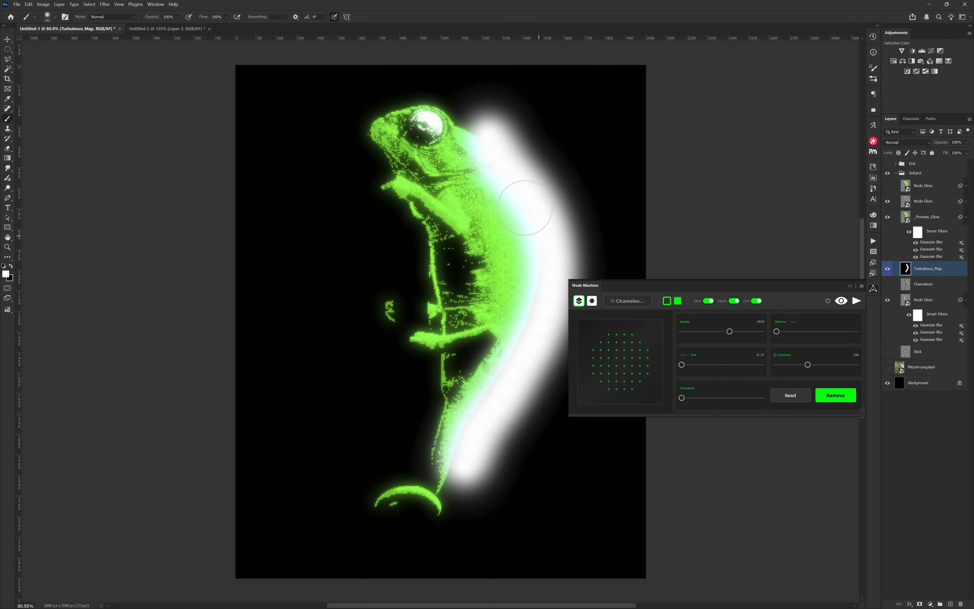
Hide the turbulence map layer and raise the turbulence slider to scatter the nodes.
{"action": "left_click", "coordinate": [887, 269]}
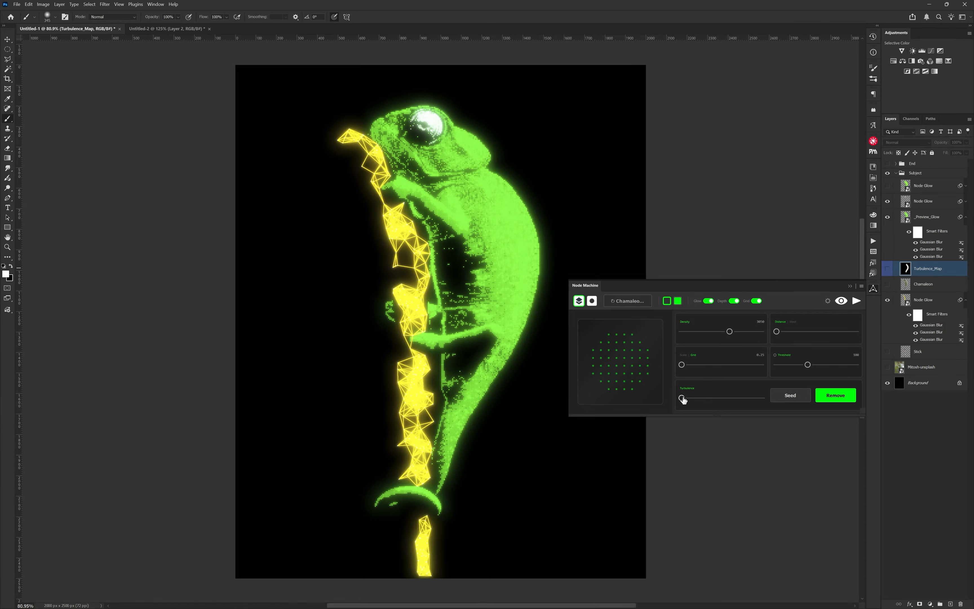
{"action": "left_click_drag", "start_coordinate": [683, 399], "coordinate": [696, 398]}
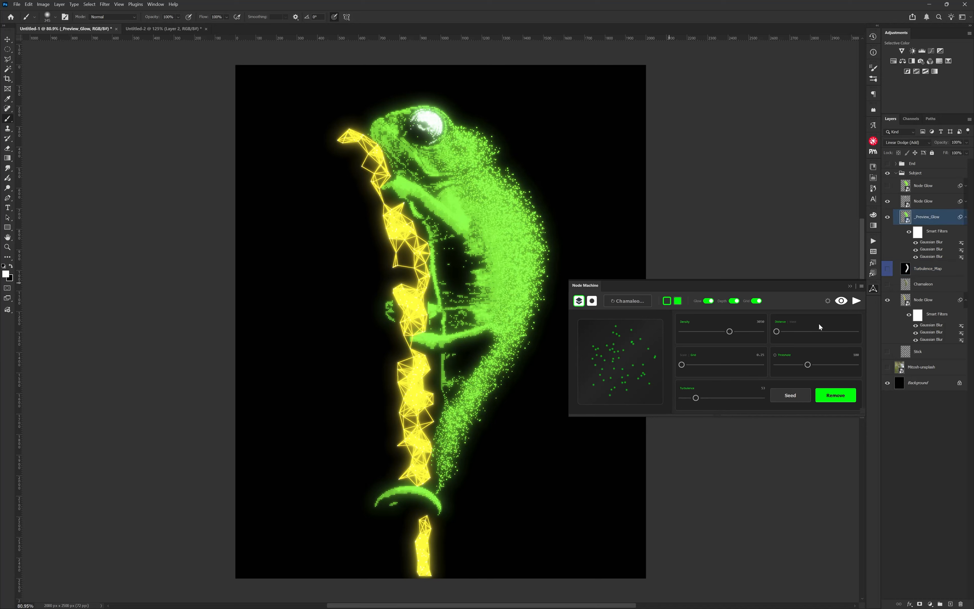
Raise the node distance and lower the density to refine the preview pattern on the chameleon.
{"action": "left_click_drag", "start_coordinate": [777, 332], "coordinate": [792, 331]}
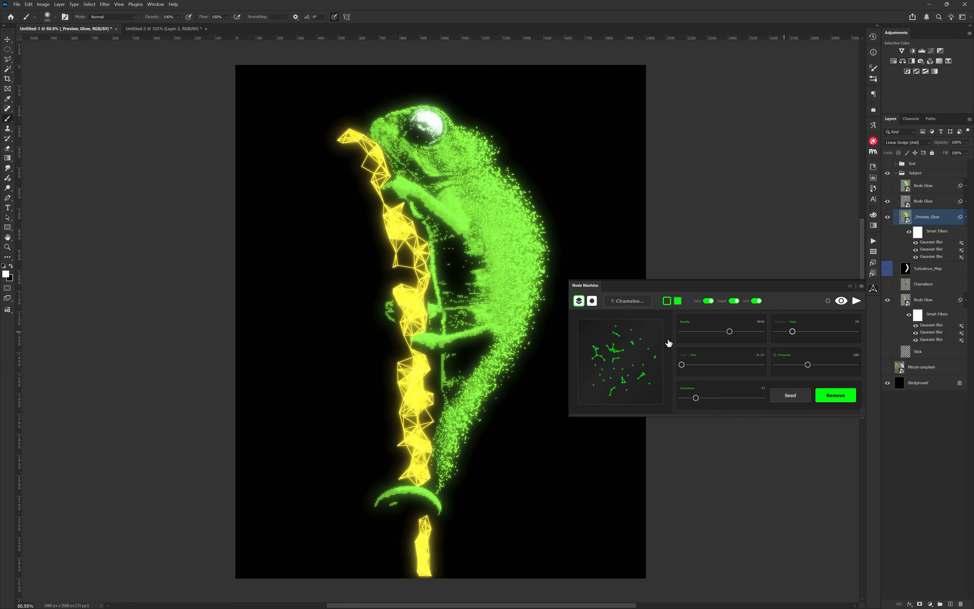
{"action": "left_click_drag", "start_coordinate": [729, 336], "coordinate": [693, 336]}
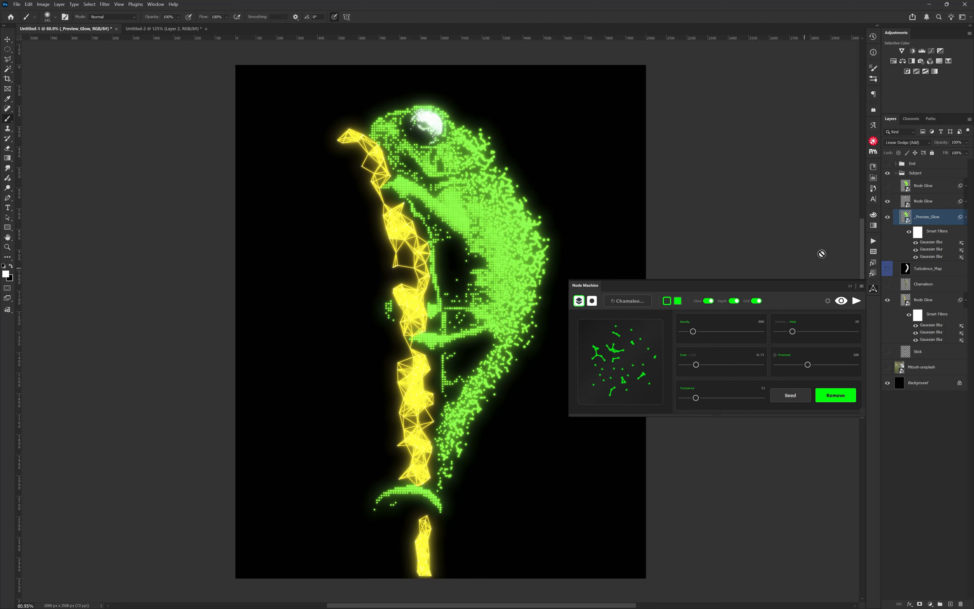
{"action": "left_click", "coordinate": [796, 331]}
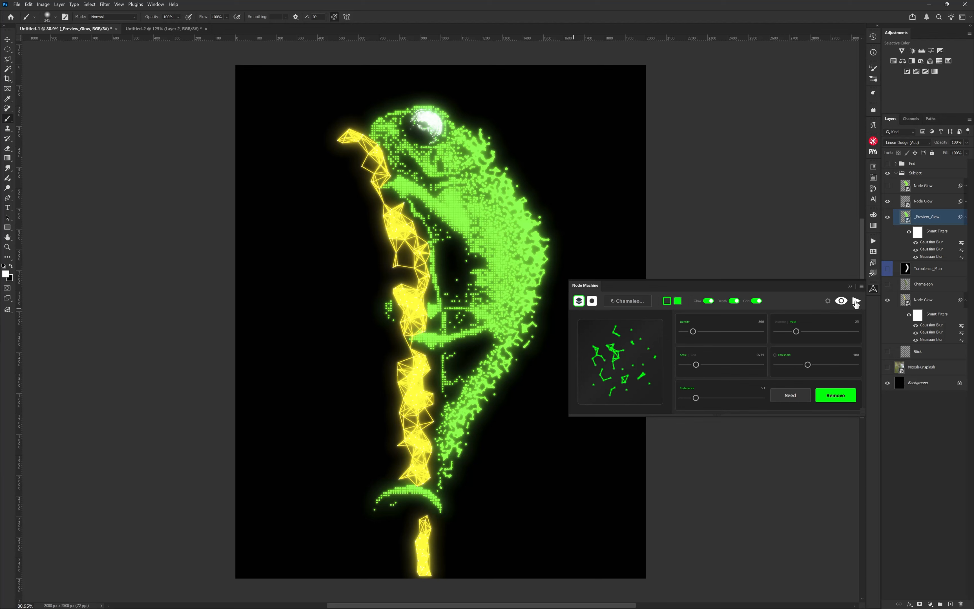
Render the previewed node network into a final Node Glow layer.
{"action": "left_click", "coordinate": [857, 302]}
{"action": "left_click", "coordinate": [840, 400]}
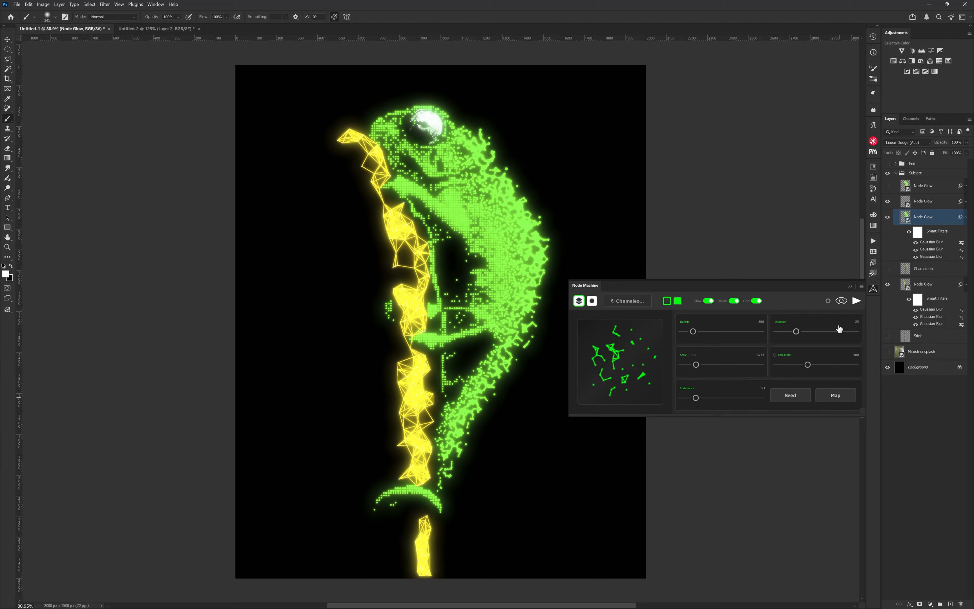
Collapse the Subject group, toggle the End and Subject groups' visibility to compare versions, and reopen the Node Machine panel.
{"action": "left_click", "coordinate": [850, 286]}
{"action": "left_click", "coordinate": [896, 174]}
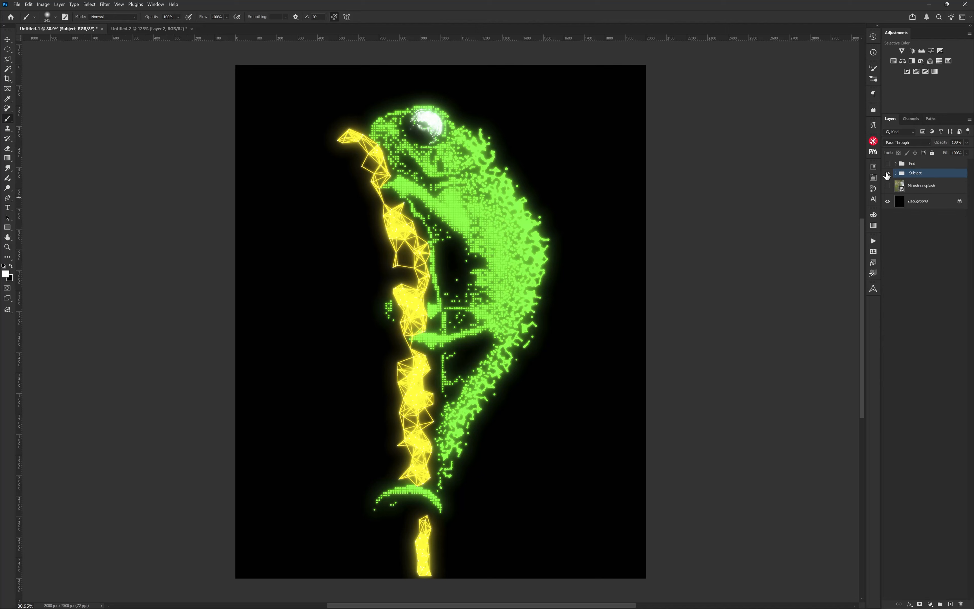
{"action": "left_click", "coordinate": [888, 164]}
{"action": "left_click", "coordinate": [888, 173]}
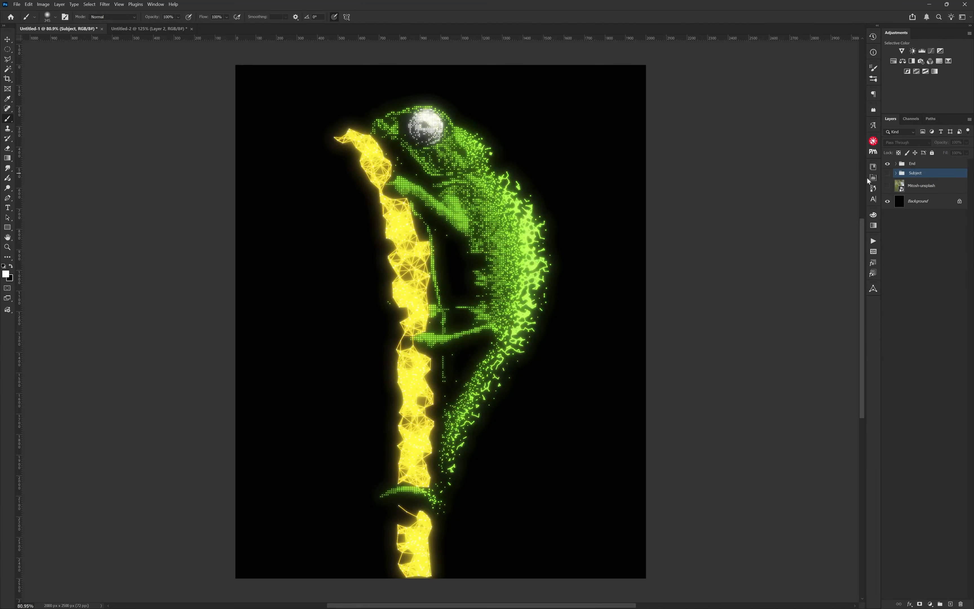
{"action": "left_click", "coordinate": [888, 173]}
{"action": "left_click", "coordinate": [888, 163]}
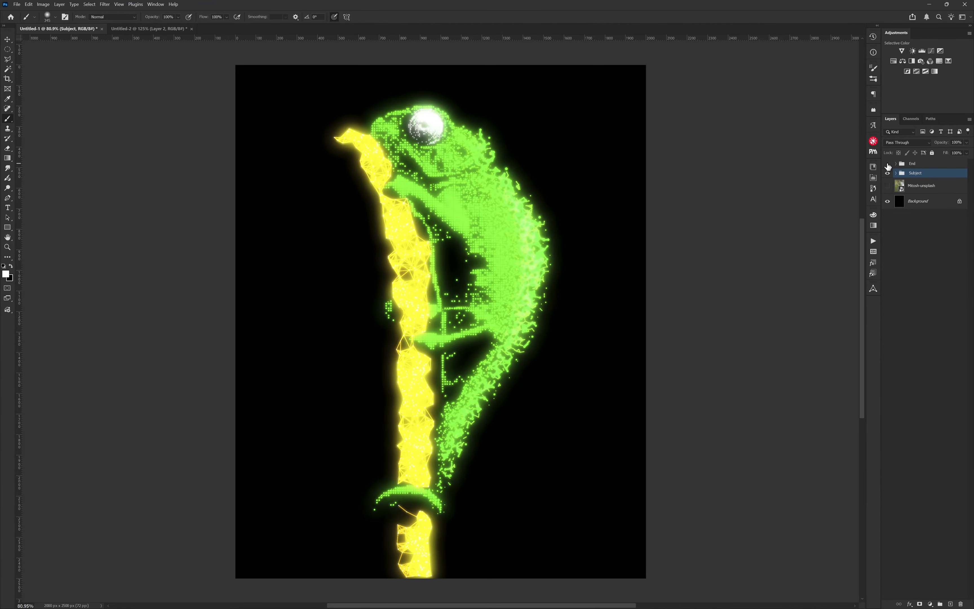
{"action": "left_click", "coordinate": [874, 291]}
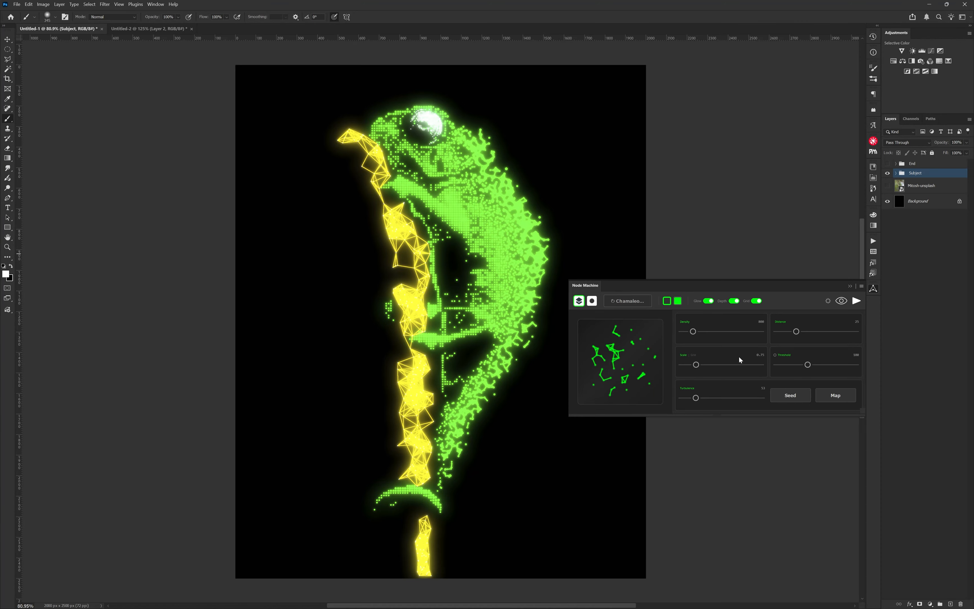